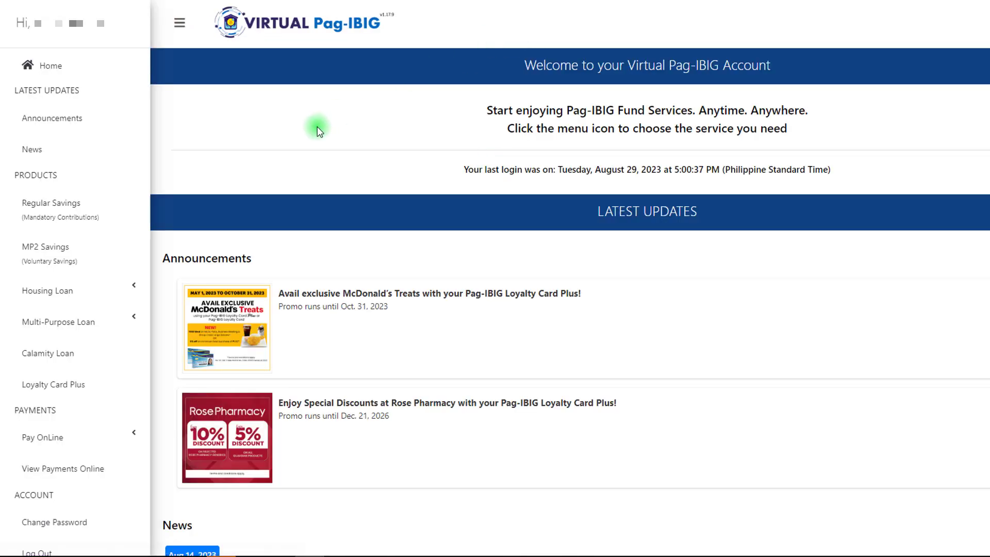
View the unretrievable MP2 Savings record, then expand the Pay OnLine payment options
{"action": "left_click", "coordinate": [68, 261]}
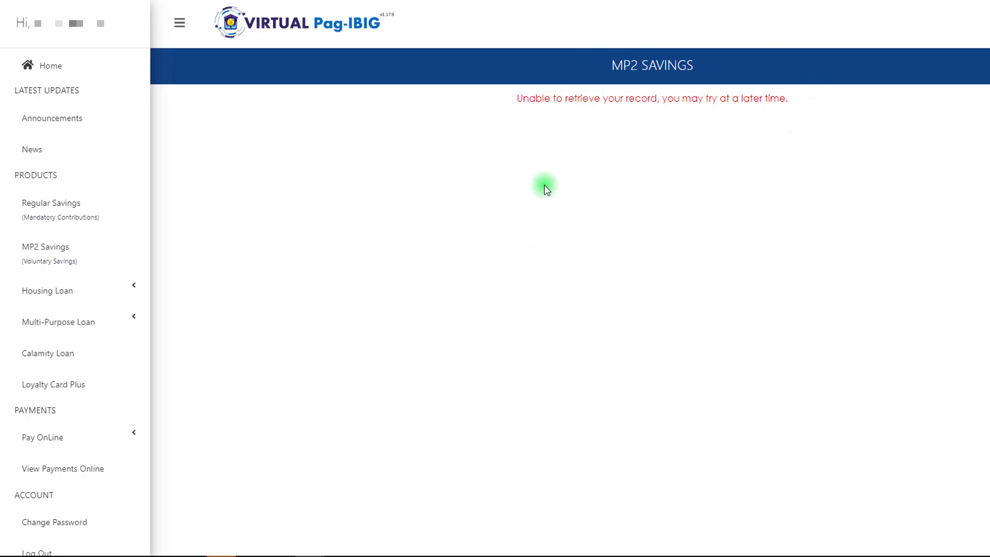
{"action": "left_click", "coordinate": [65, 439]}
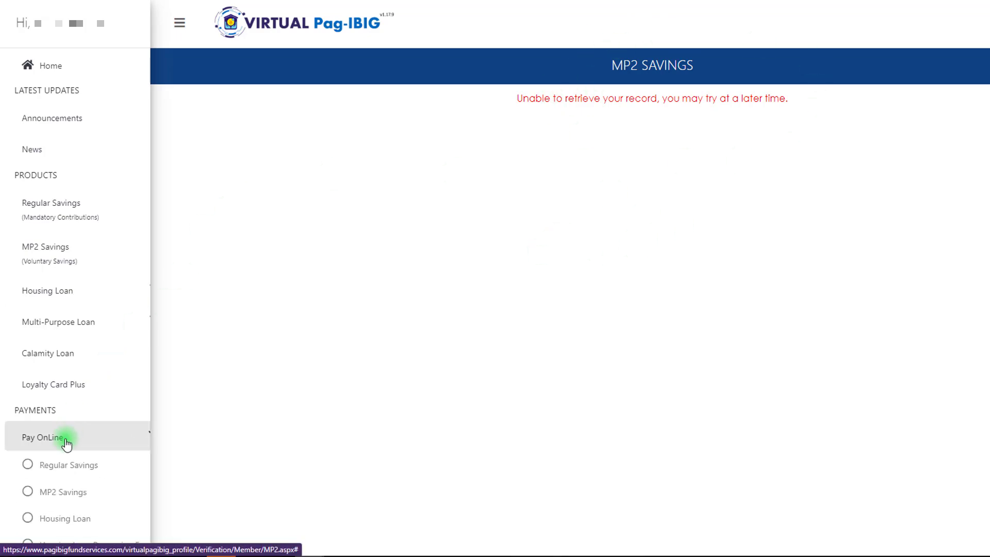
Start an MP2 Savings online payment with LOCAL membership and MAYA / GCASH as the method
{"action": "left_click", "coordinate": [49, 492]}
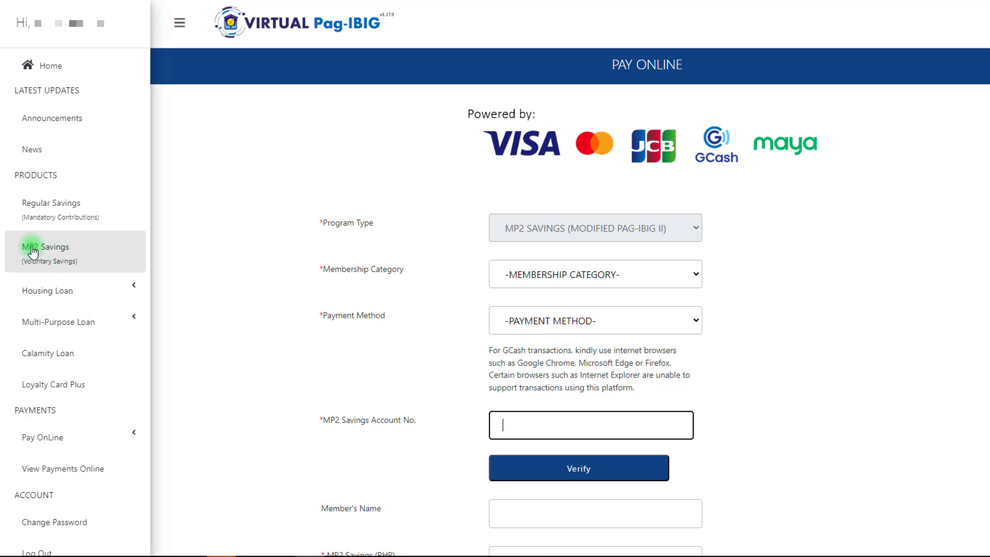
{"action": "left_click", "coordinate": [581, 276]}
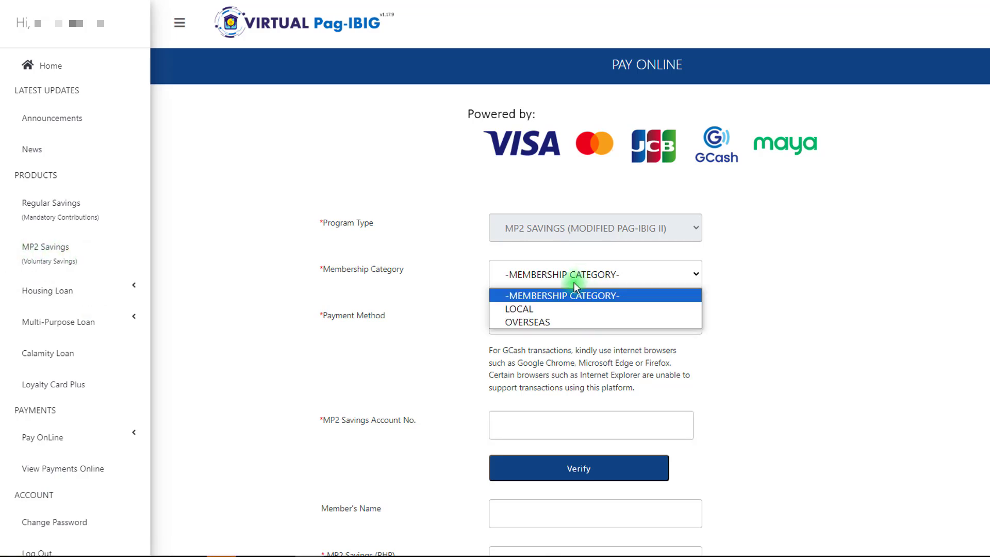
{"action": "left_click", "coordinate": [528, 311]}
{"action": "left_click", "coordinate": [522, 320]}
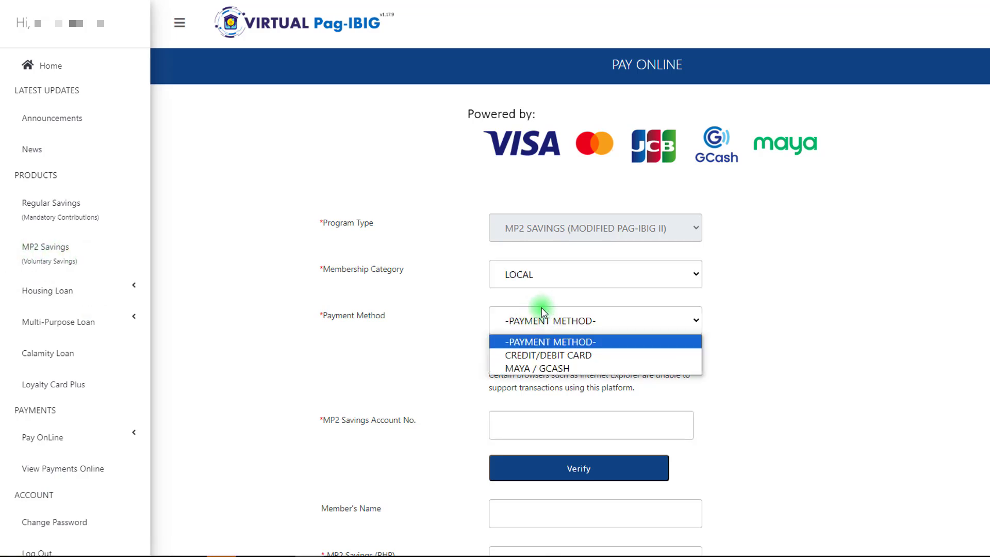
{"action": "left_click", "coordinate": [533, 369]}
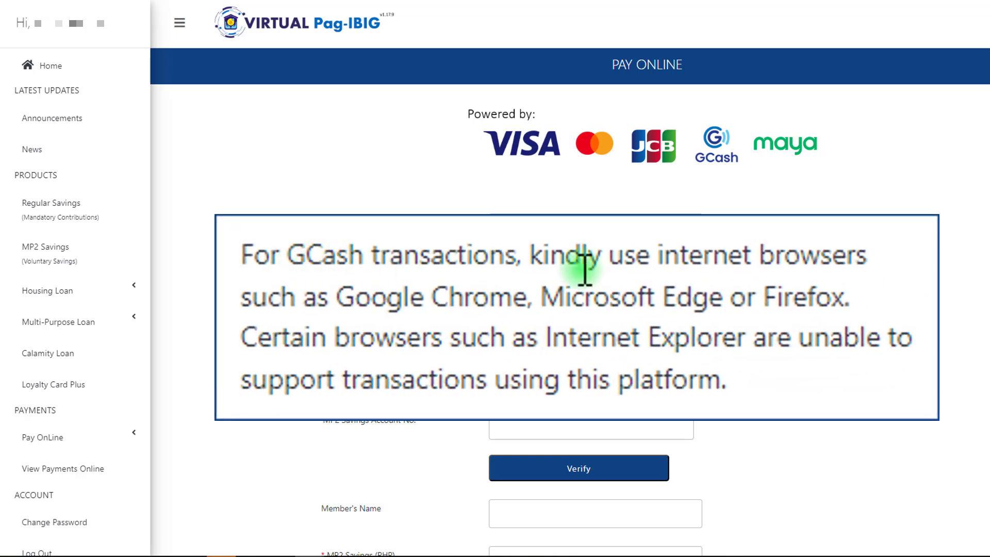
Highlight the recommended browsers in the GCash note, then go to the account number field
{"action": "left_click_drag", "start_coordinate": [355, 296], "coordinate": [773, 292]}
{"action": "left_click", "coordinate": [562, 342]}
{"action": "left_click_drag", "start_coordinate": [540, 296], "coordinate": [610, 294]}
{"action": "left_click", "coordinate": [624, 294]}
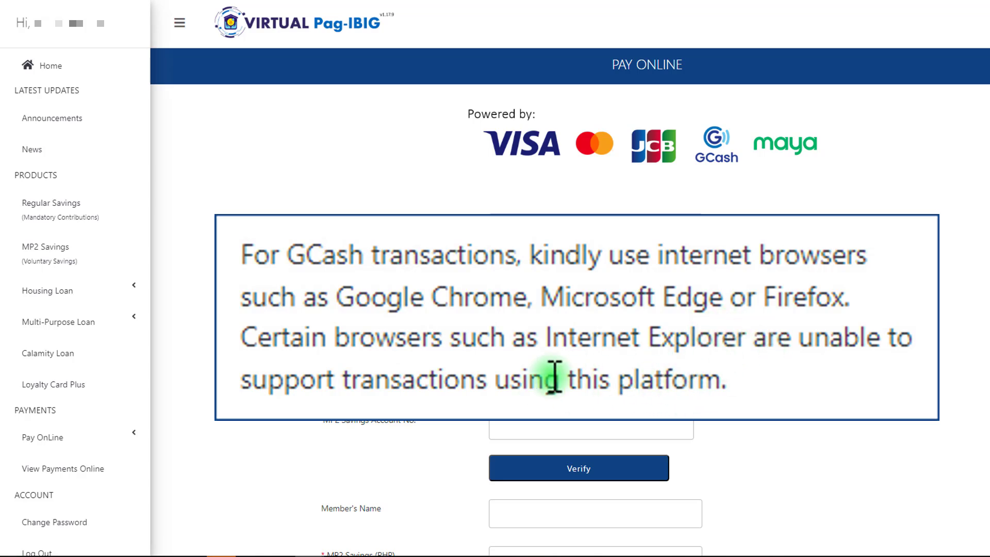
{"action": "left_click", "coordinate": [523, 419]}
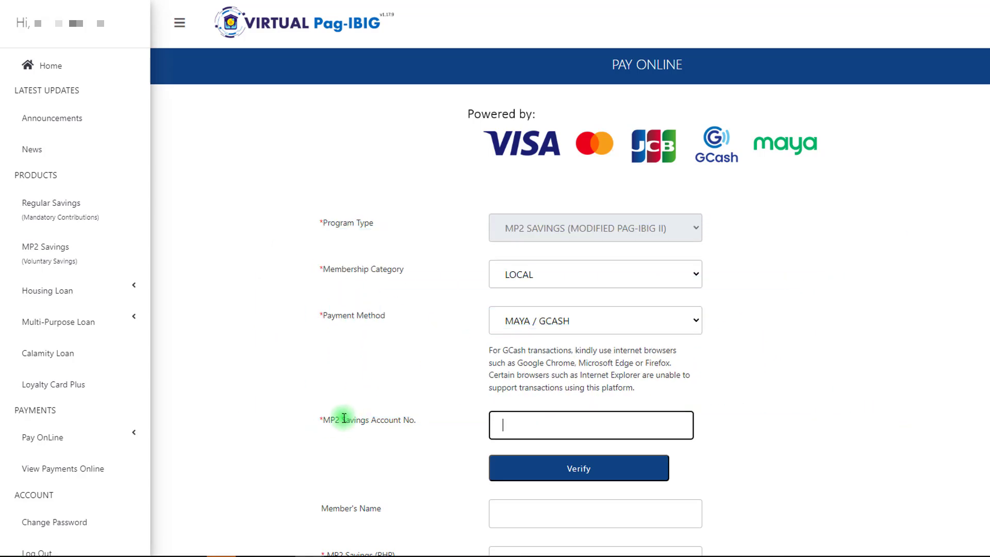
Paste and verify the MP2 account number, then set the MP2 Savings contribution to 1,000.00
{"action": "key", "text": "ctrl+v"}
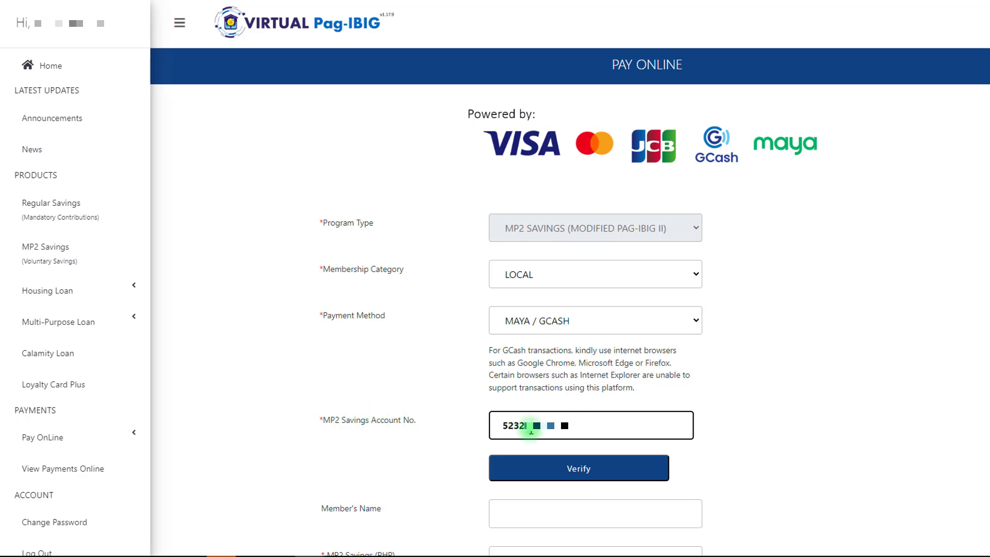
{"action": "left_click", "coordinate": [550, 470]}
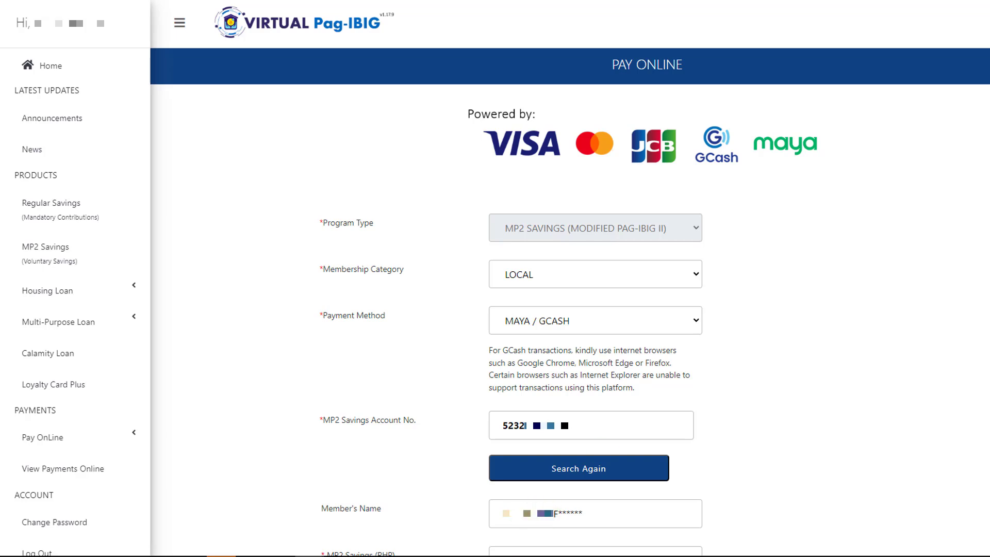
{"action": "scroll", "coordinate": [624, 232], "scroll_direction": "down", "scroll_amount": 8}
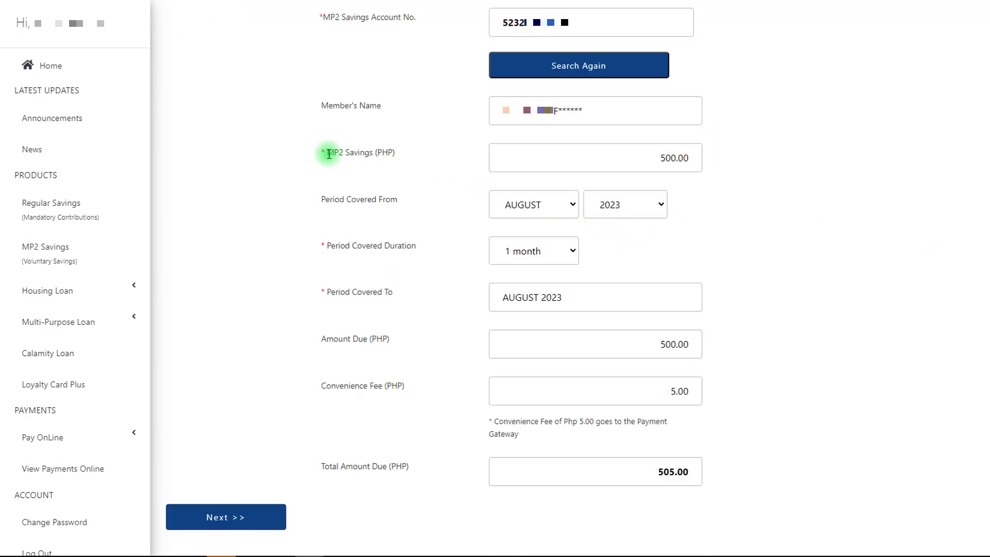
{"action": "left_click", "coordinate": [662, 158]}
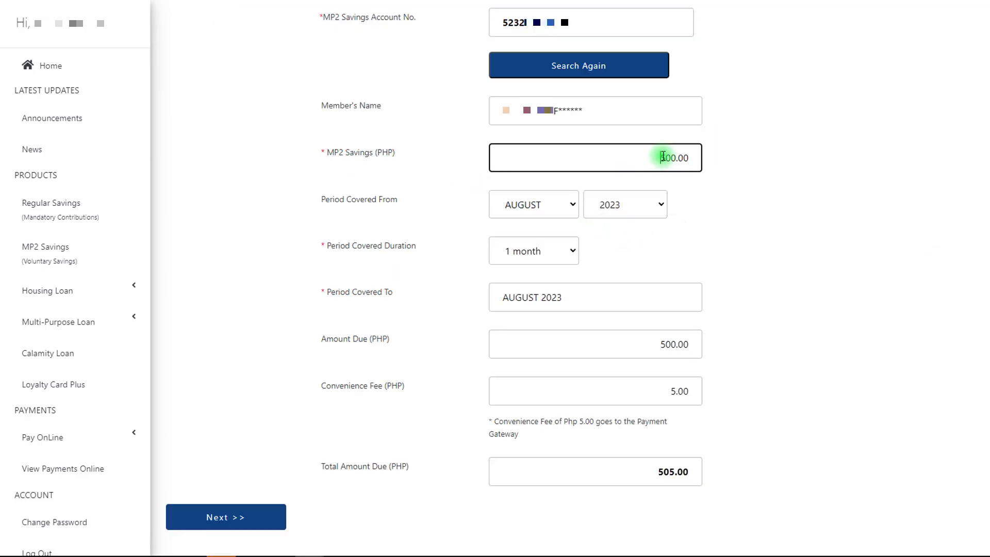
{"action": "type", "text": "10"}
Try two- and three-month coverage, then keep the Period Covered Duration at 1 month (August 2023)
{"action": "left_click", "coordinate": [570, 251]}
{"action": "left_click", "coordinate": [570, 253]}
{"action": "left_click", "coordinate": [571, 253]}
{"action": "left_click", "coordinate": [540, 285]}
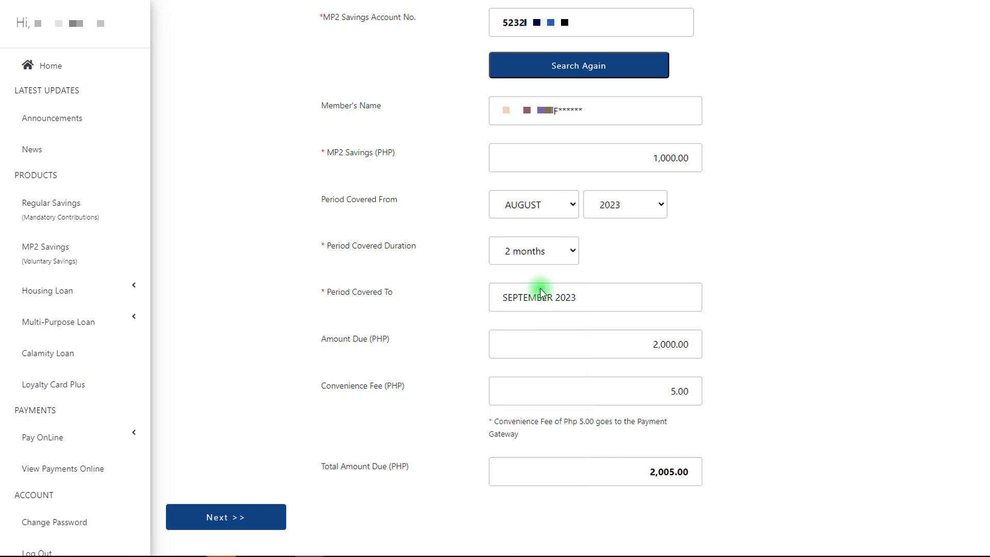
{"action": "left_click", "coordinate": [567, 253]}
{"action": "left_click", "coordinate": [554, 299]}
{"action": "left_click", "coordinate": [571, 252]}
{"action": "left_click", "coordinate": [534, 271]}
Autofill the billing address from the saved suggestion and enter a 0917 mobile number
{"action": "left_click", "coordinate": [248, 516]}
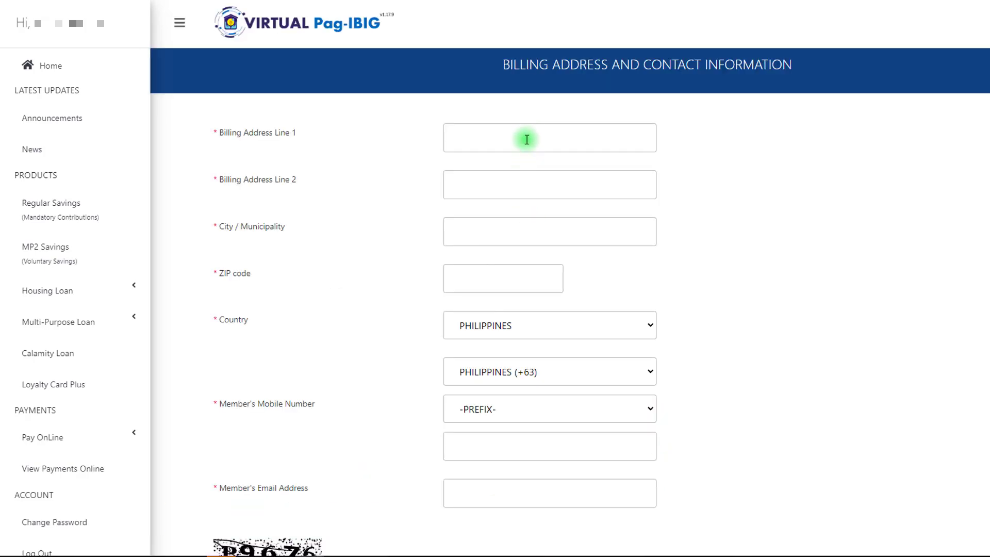
{"action": "left_click", "coordinate": [504, 133]}
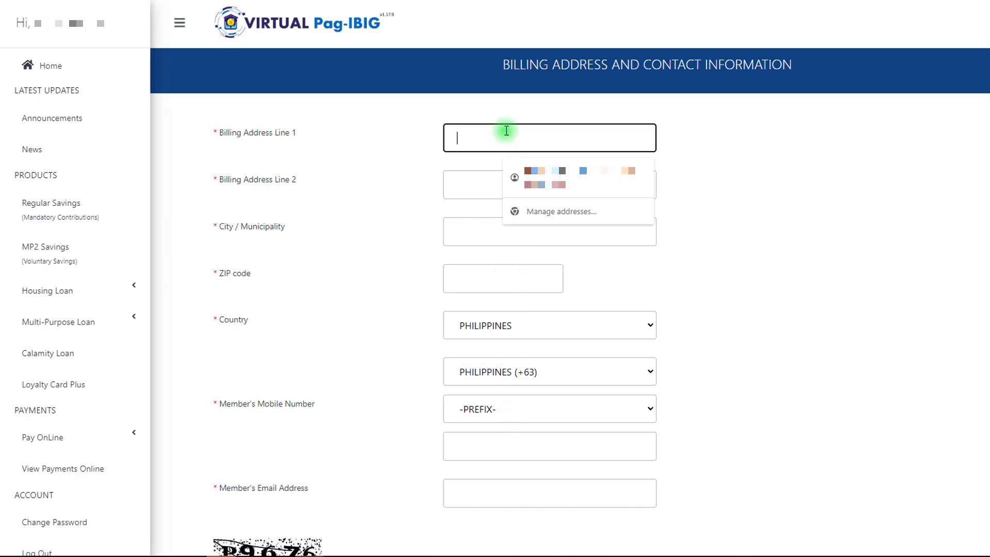
{"action": "left_click", "coordinate": [516, 168]}
{"action": "left_click", "coordinate": [492, 415]}
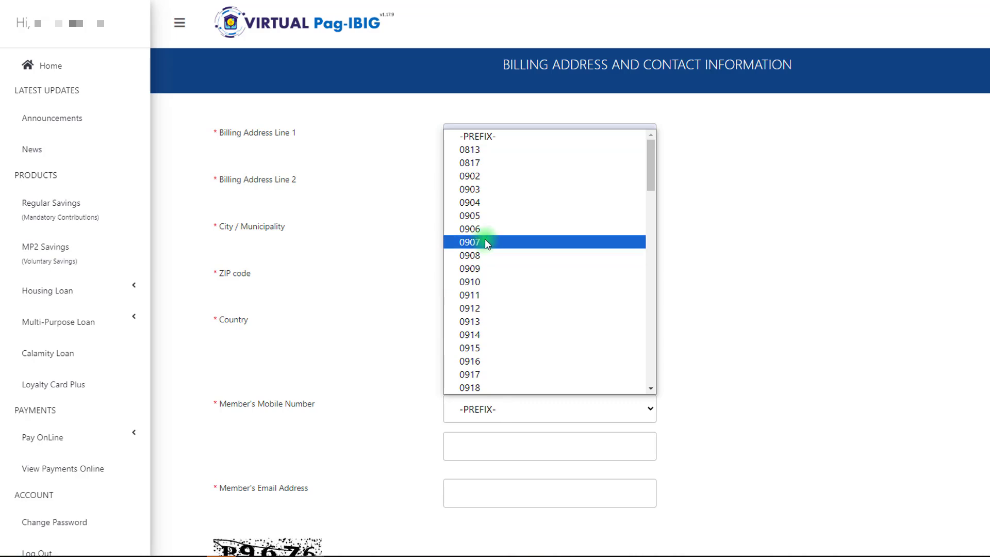
{"action": "left_click", "coordinate": [483, 375]}
{"action": "left_click", "coordinate": [501, 444]}
{"action": "type", "text": "1234567"}
Enter the member's e-mail address and security code, accept the terms, and submit for review
{"action": "left_click", "coordinate": [460, 492]}
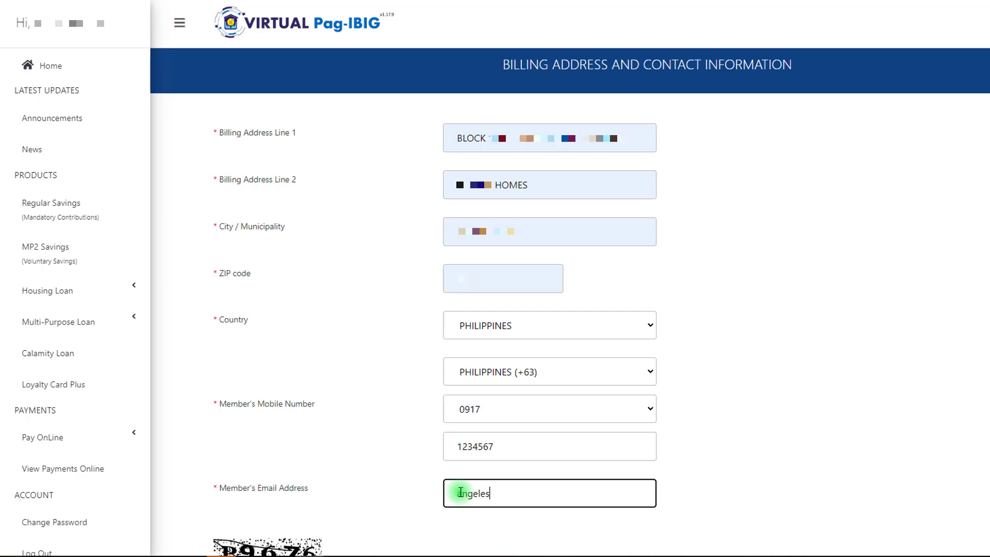
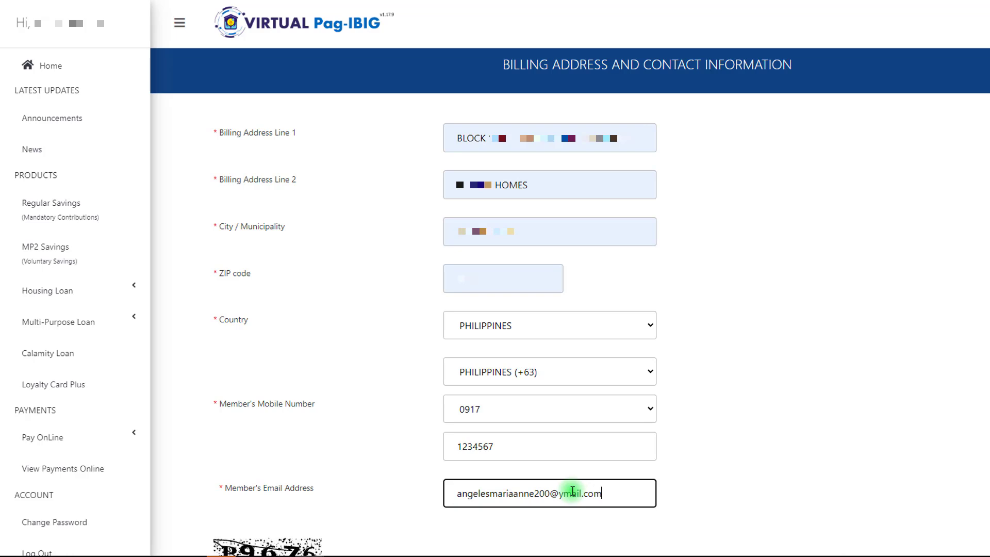
{"action": "scroll", "coordinate": [449, 261], "scroll_direction": "down", "scroll_amount": 4}
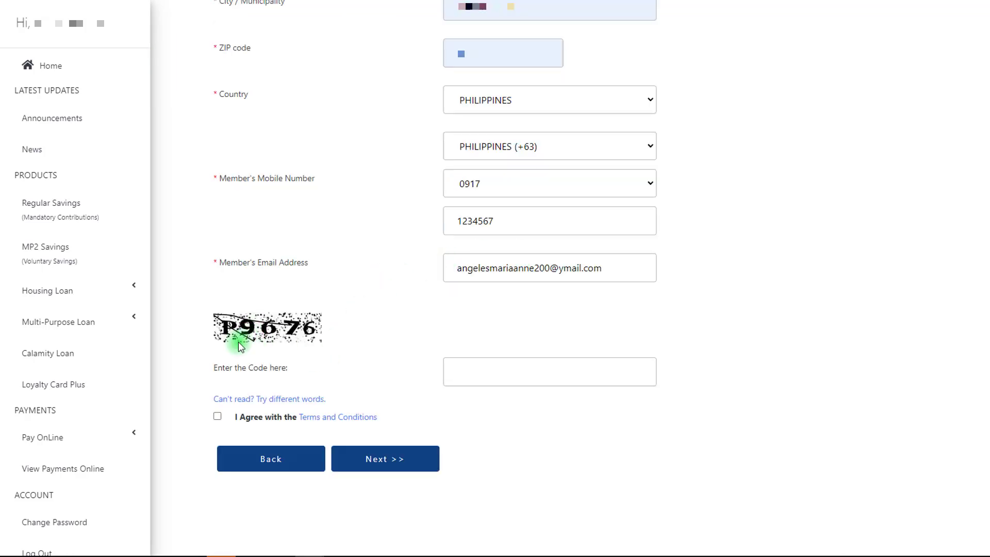
{"action": "left_click", "coordinate": [467, 372]}
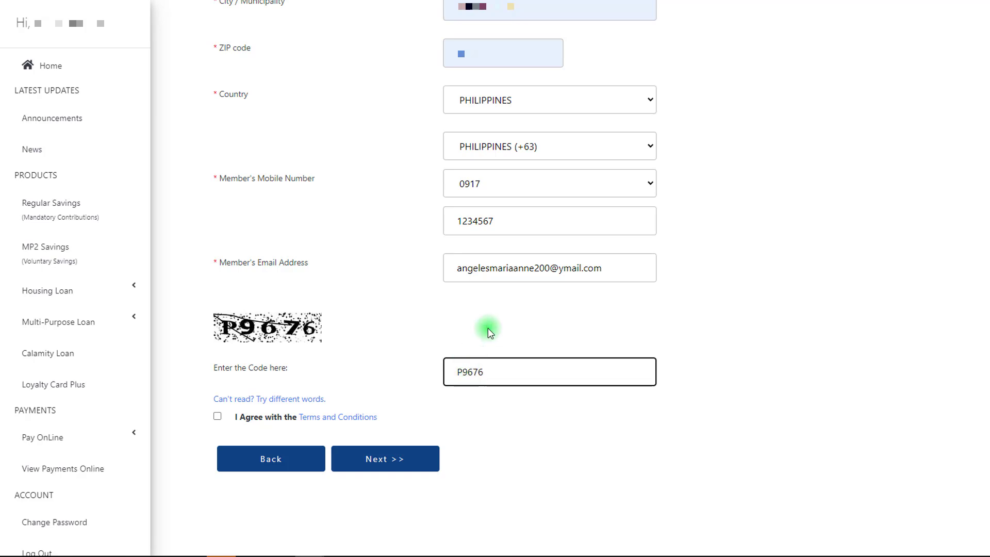
{"action": "left_click", "coordinate": [217, 417]}
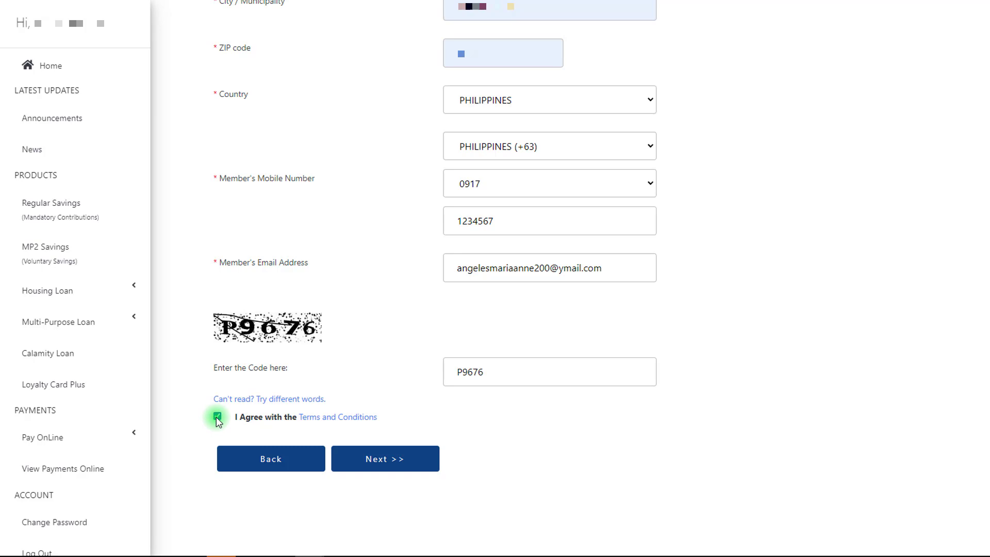
{"action": "left_click", "coordinate": [376, 462]}
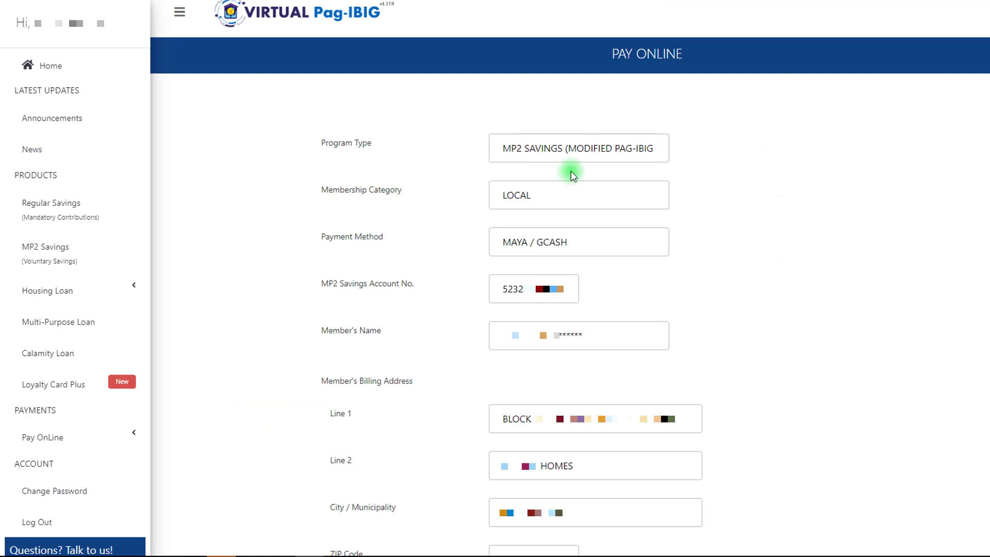
Proceed with the PHP 1,005.00 MP2 payment to Maya Checkout
{"action": "scroll", "coordinate": [571, 171], "scroll_direction": "down", "scroll_amount": 10}
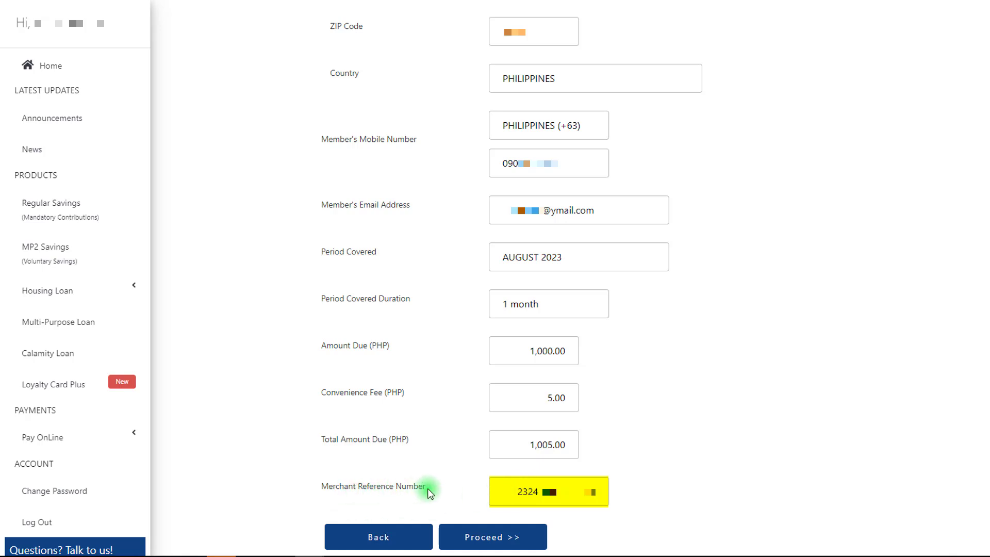
{"action": "left_click", "coordinate": [484, 538]}
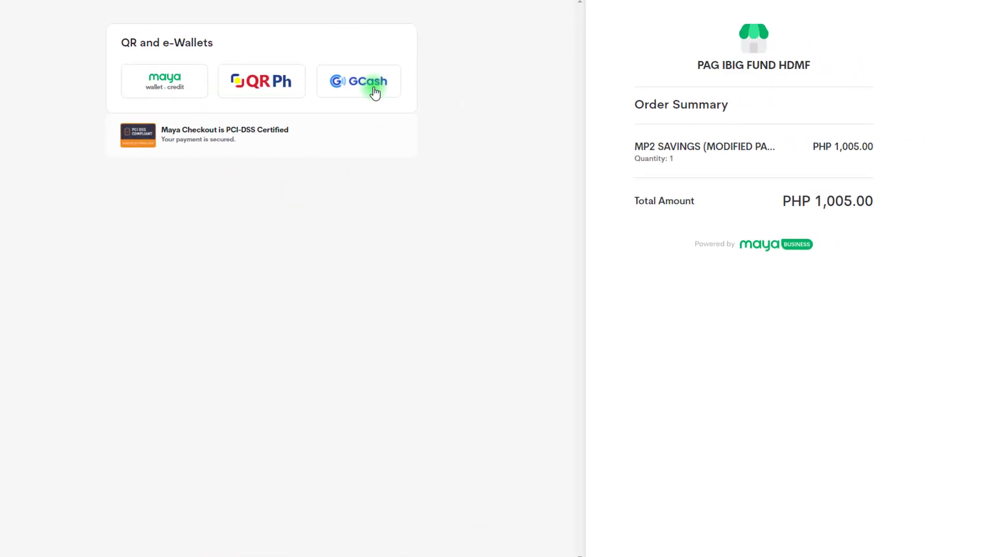
Pay the PHP 1,005.00 with GCash after logging in with mobile number, authentication code and MPIN
{"action": "left_click", "coordinate": [436, 86]}
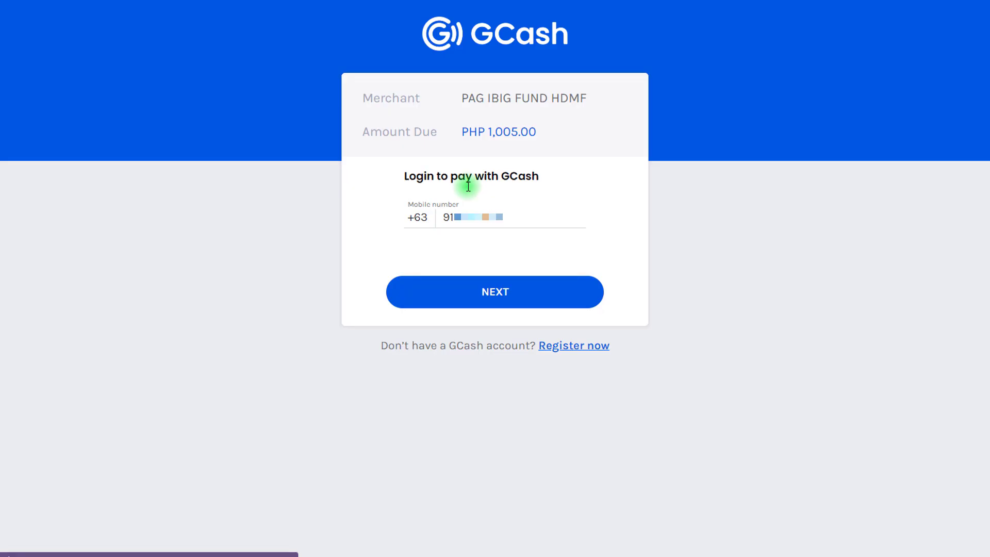
{"action": "left_click", "coordinate": [483, 291]}
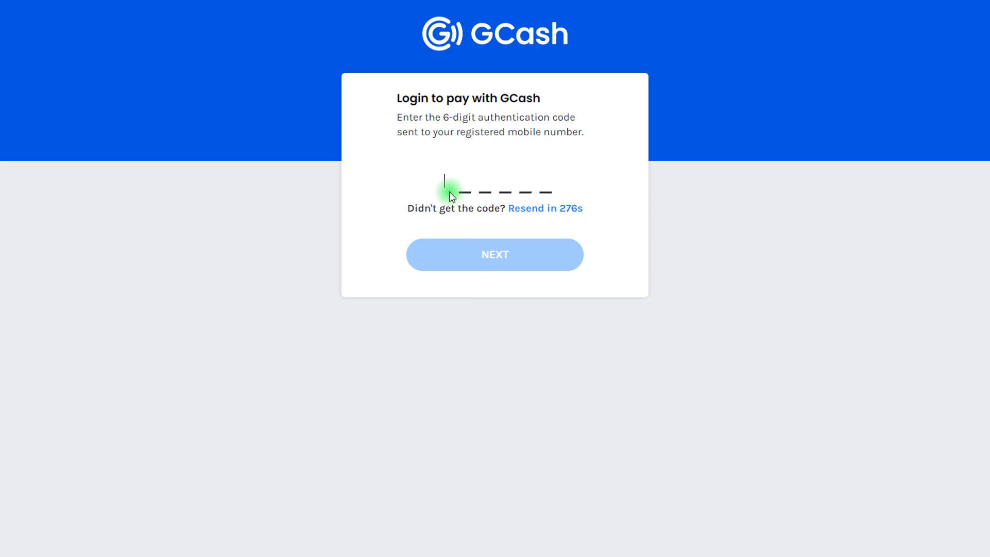
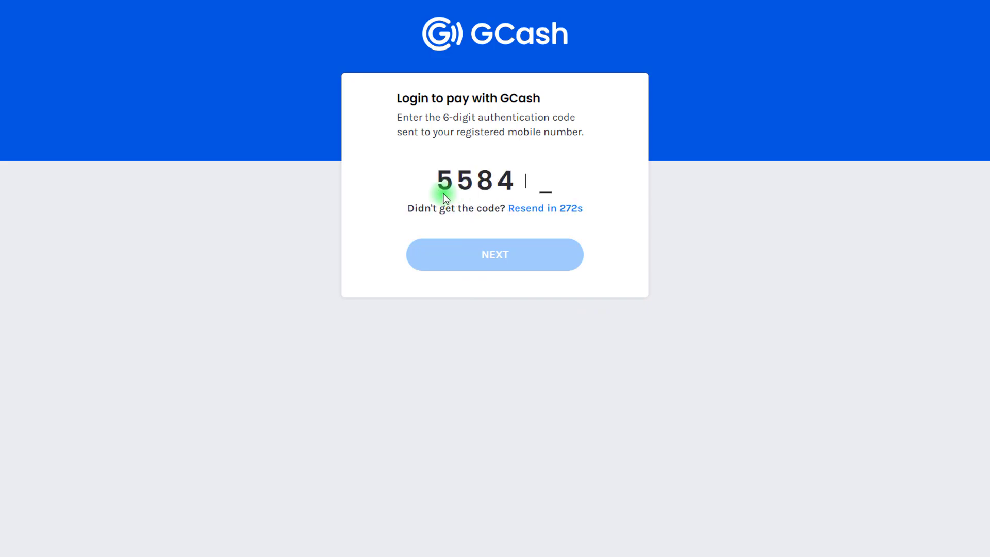
{"action": "left_click", "coordinate": [484, 246]}
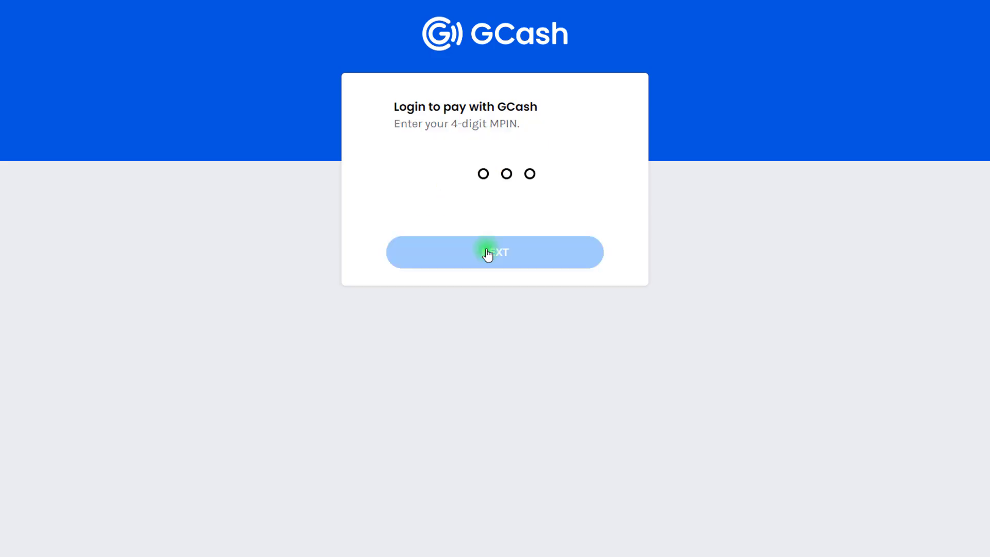
{"action": "left_click", "coordinate": [504, 267]}
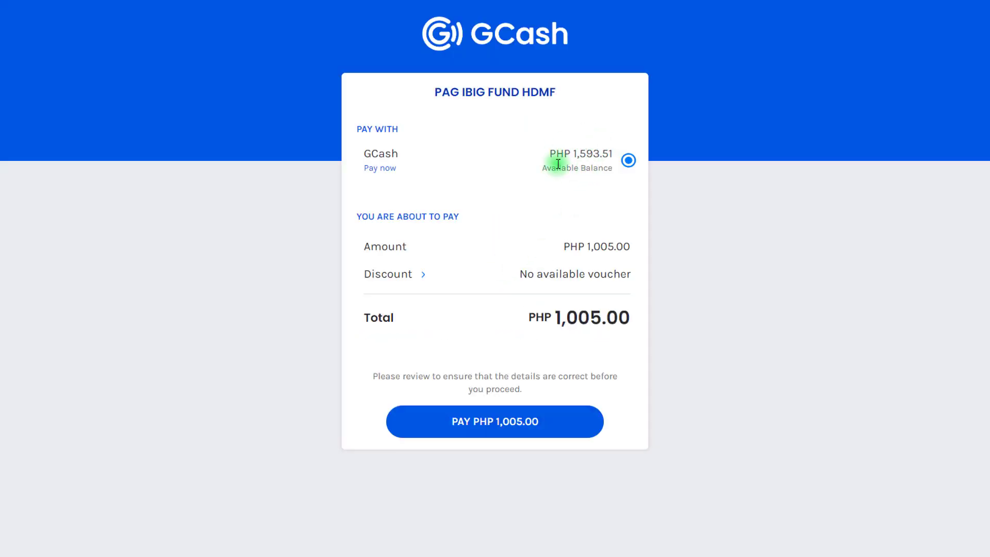
{"action": "left_click", "coordinate": [521, 423]}
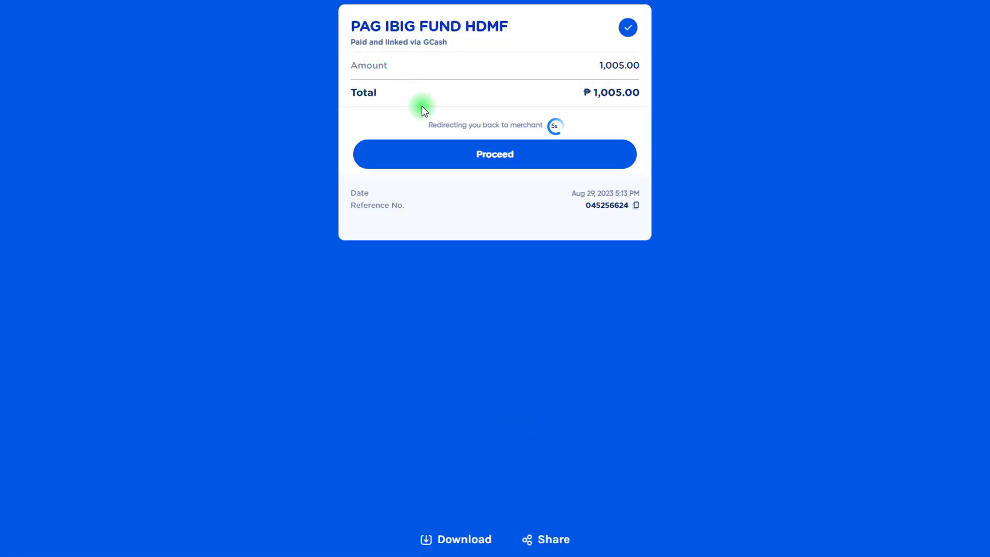
Return to the merchant and send the payment receipt to the member's Gmail address
{"action": "left_click", "coordinate": [501, 153]}
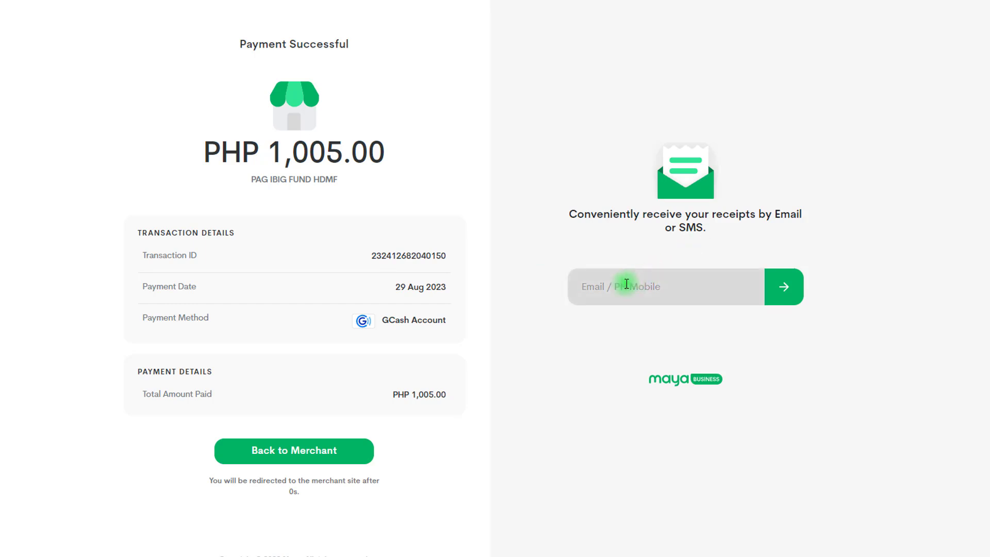
{"action": "left_click", "coordinate": [601, 290]}
{"action": "key", "text": "ctrl+v"}
{"action": "type", "text": "@gmail.com"}
{"action": "left_click", "coordinate": [765, 293]}
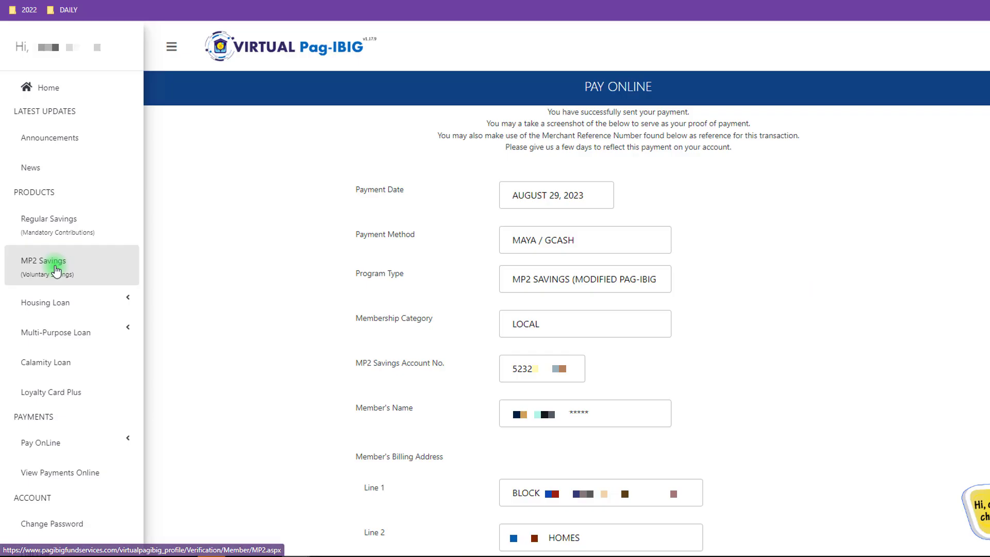
Go back from the Gmail receipt to Virtual Pag-IBIG's MP2 Savings, now showing PHP1,000.00
{"action": "left_click", "coordinate": [56, 265]}
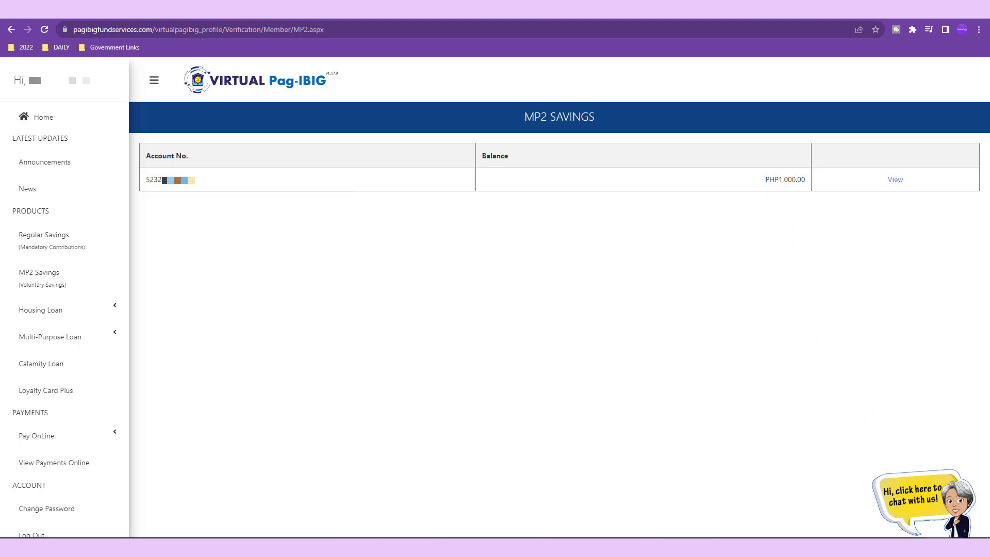
Show the August 2023 calendar and mark the dates from August 29 into early September
{"action": "left_click", "coordinate": [916, 536]}
{"action": "left_click", "coordinate": [946, 230]}
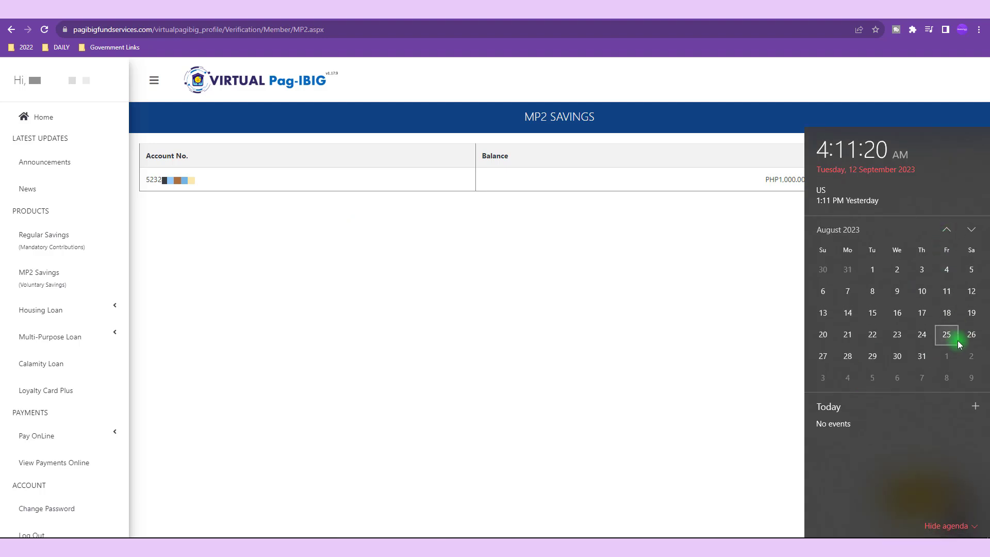
{"action": "left_click", "coordinate": [870, 358]}
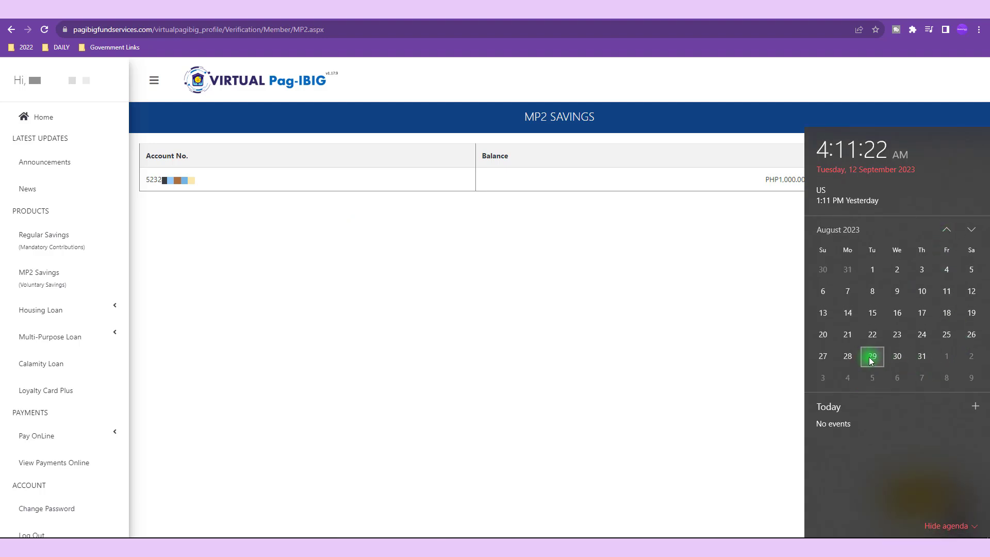
{"action": "left_click", "coordinate": [897, 358]}
{"action": "left_click", "coordinate": [919, 359]}
{"action": "left_click", "coordinate": [945, 357]}
{"action": "left_click", "coordinate": [864, 380]}
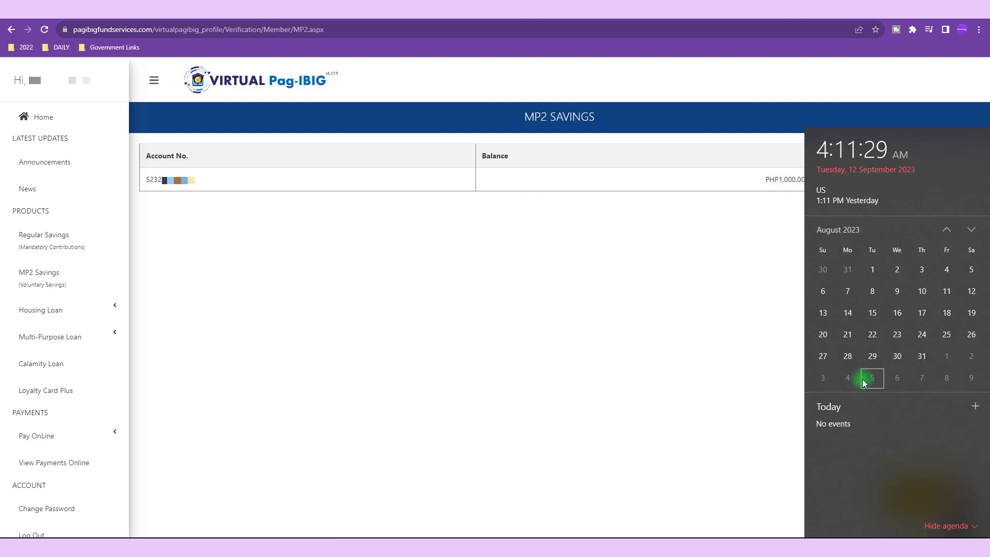
{"action": "left_click", "coordinate": [896, 379]}
{"action": "left_click", "coordinate": [941, 381]}
{"action": "left_click", "coordinate": [947, 379]}
{"action": "left_click", "coordinate": [942, 359]}
{"action": "left_click", "coordinate": [848, 378]}
Skim the PagIBIG-via-GCash tutorial from 5:05 to its View Online Payments and Virtual Pag-IBIG parts
{"action": "left_click", "coordinate": [600, 336]}
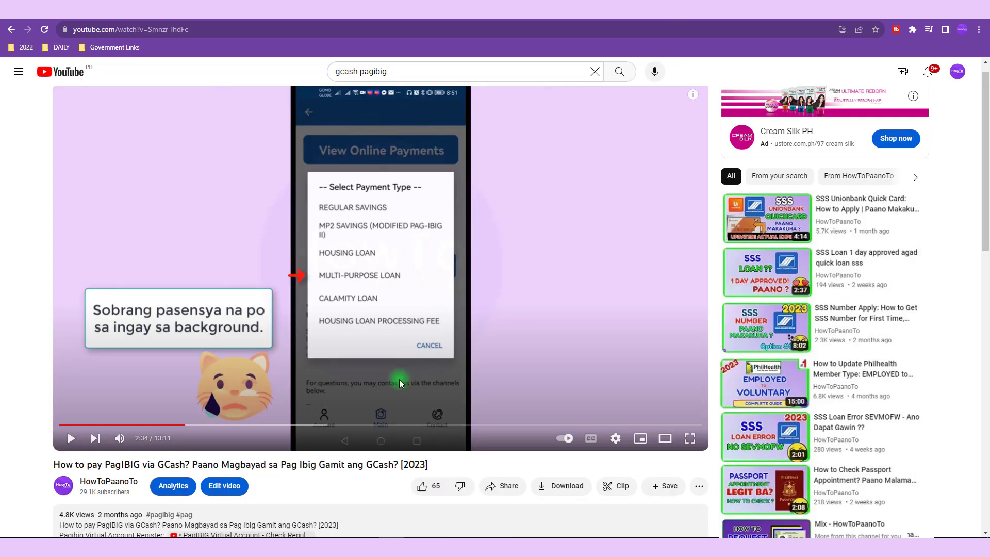
{"action": "key", "text": "Right"}
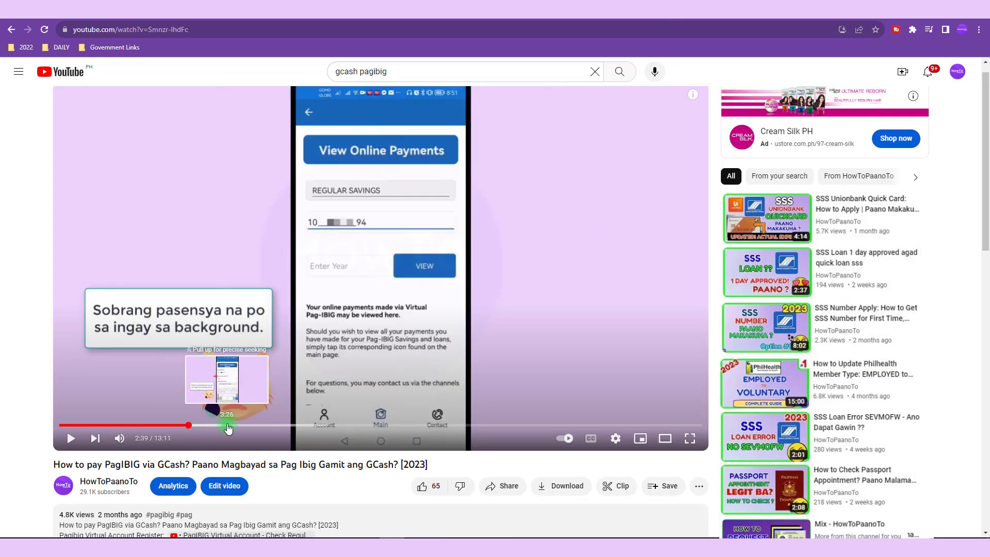
{"action": "left_click", "coordinate": [308, 426]}
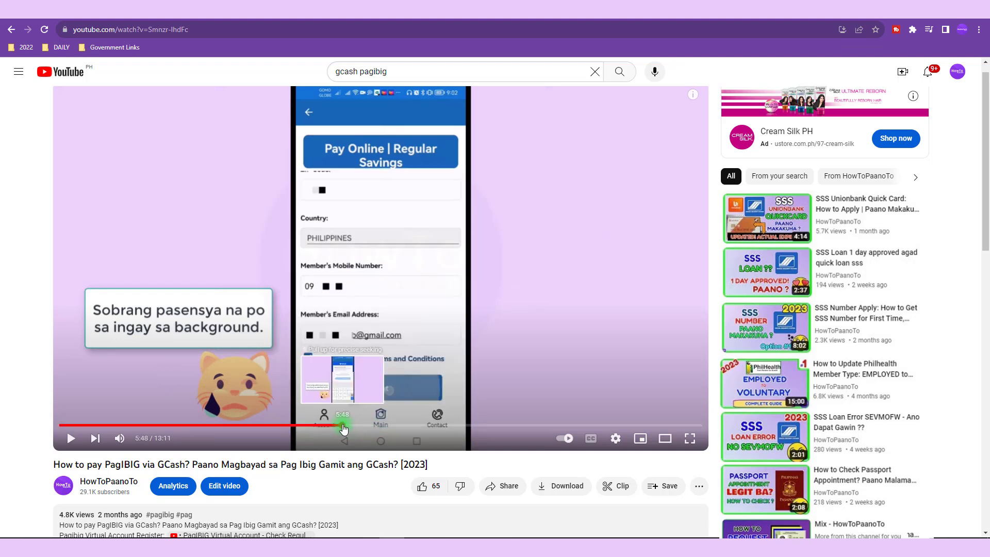
{"action": "left_click", "coordinate": [342, 426]}
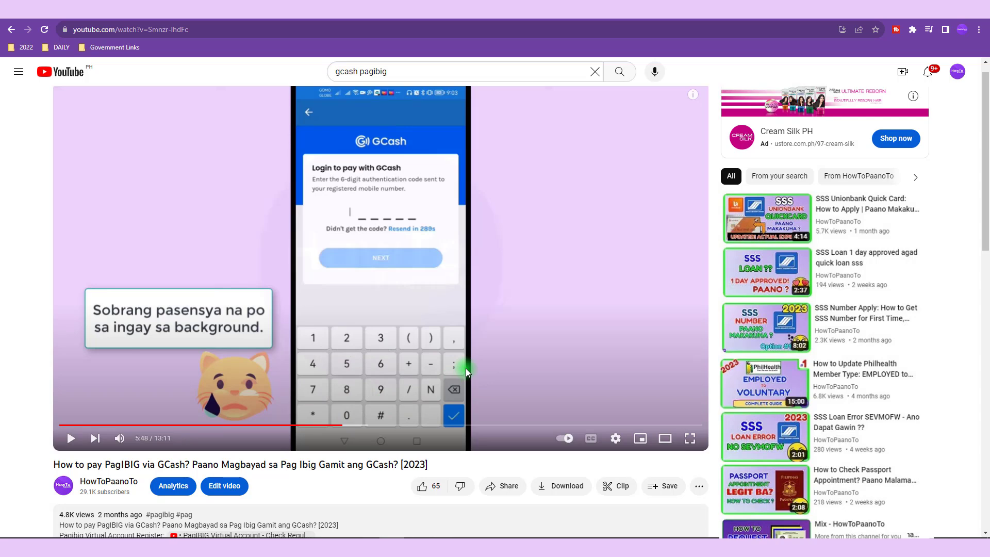
{"action": "left_click_drag", "start_coordinate": [336, 431], "coordinate": [291, 426]}
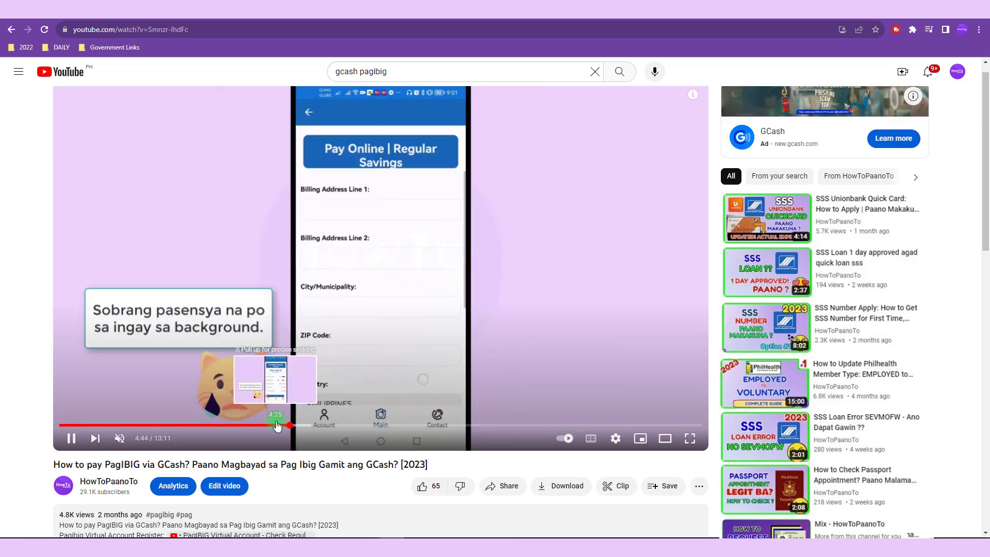
{"action": "left_click", "coordinate": [240, 427]}
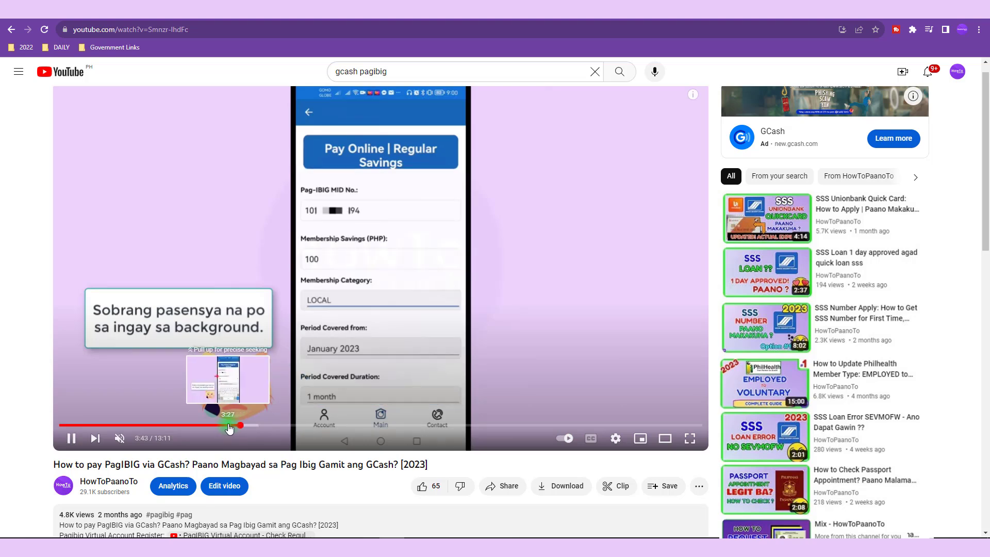
{"action": "left_click", "coordinate": [633, 427]}
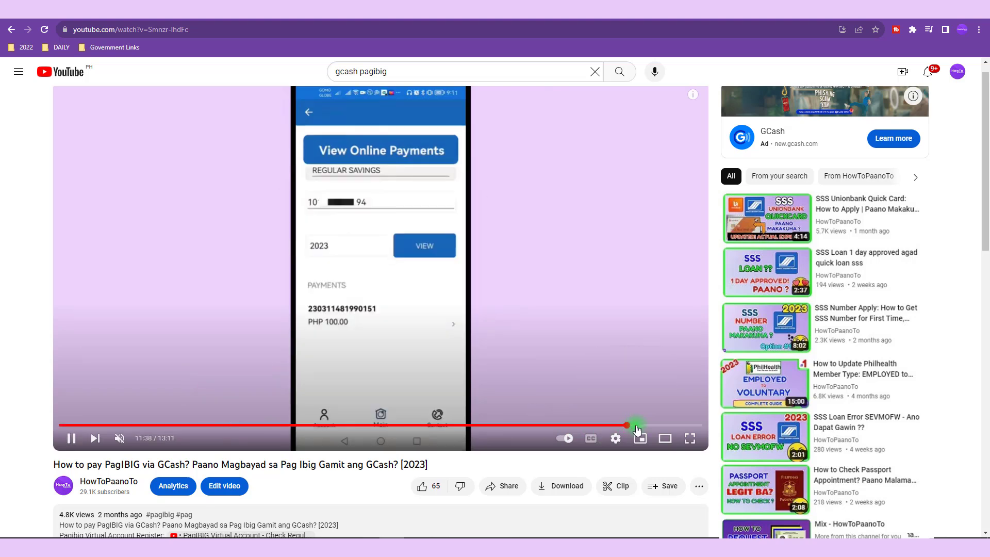
{"action": "left_click", "coordinate": [642, 427]}
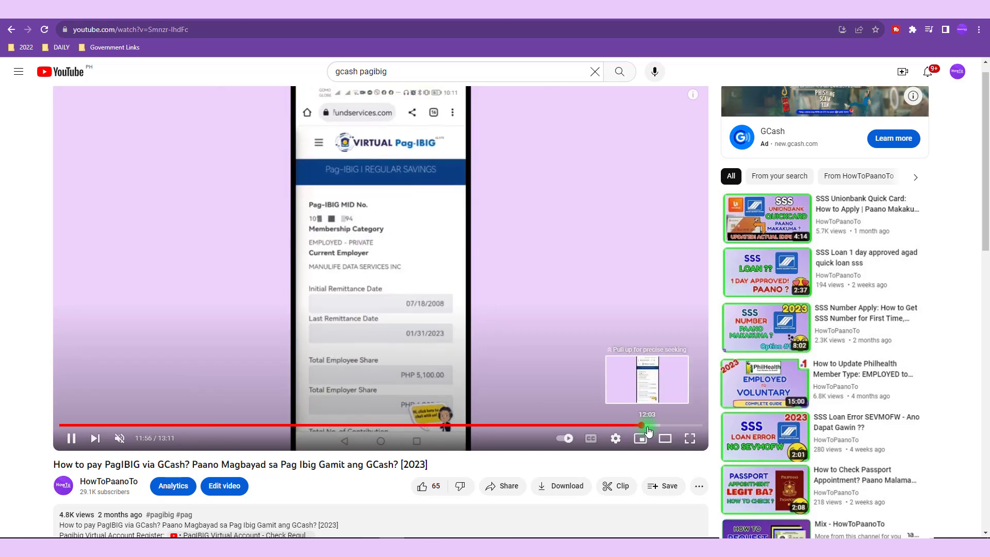